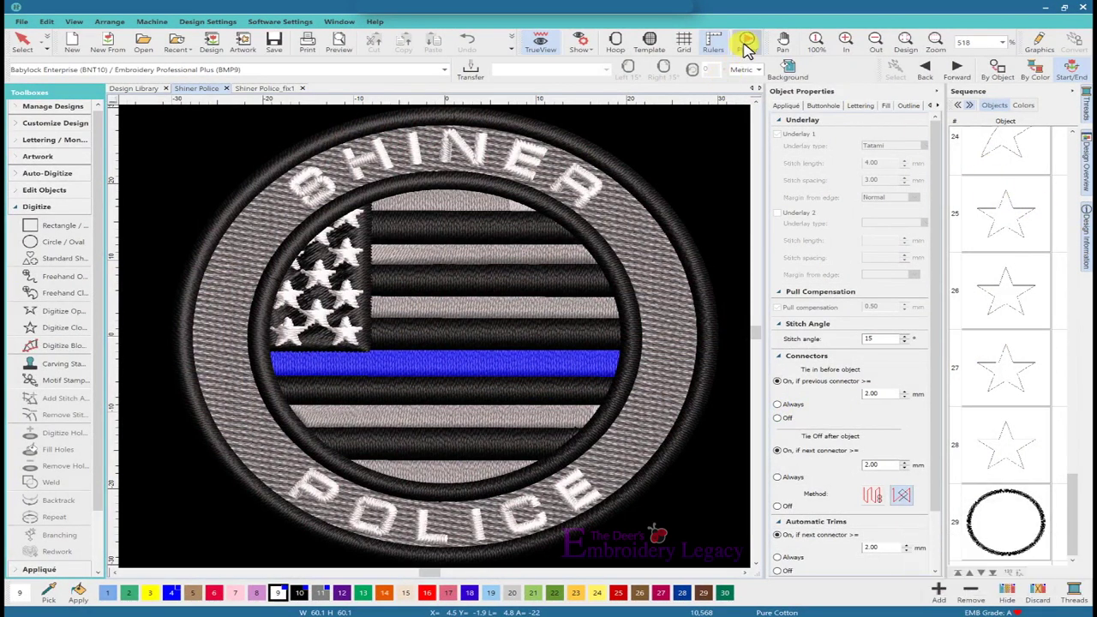
Step: Run the stitch player through the grey oval ring border and its zigzag centre underlay
click(747, 44)
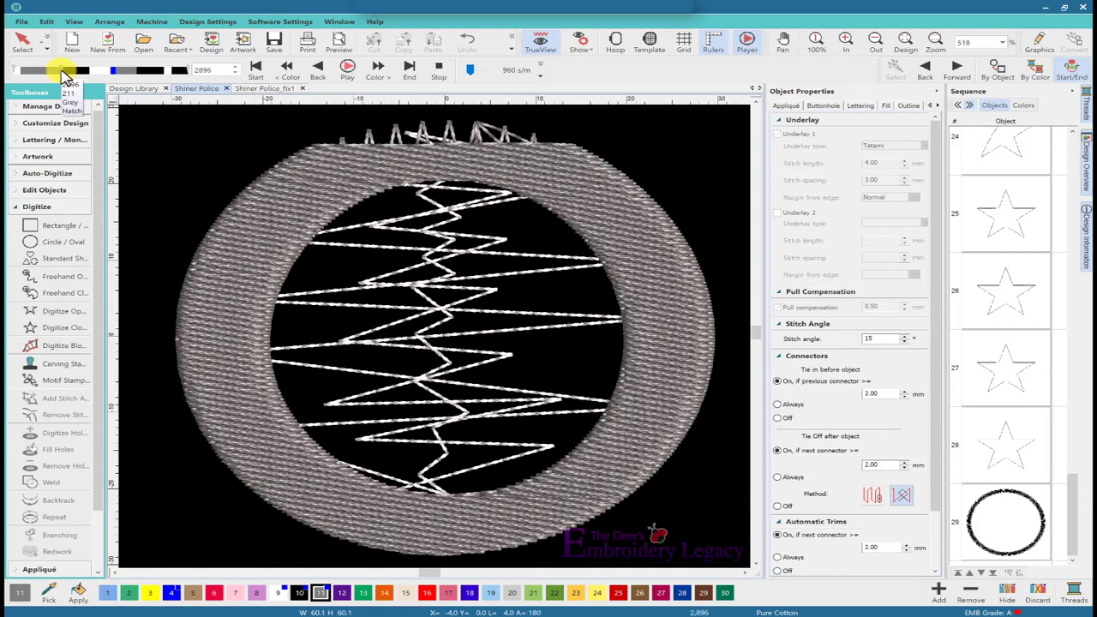
Step: Scrub the replay forward, pausing, until the black satin ring and serrated inner edge are stitched
drag(67, 75, 72, 77)
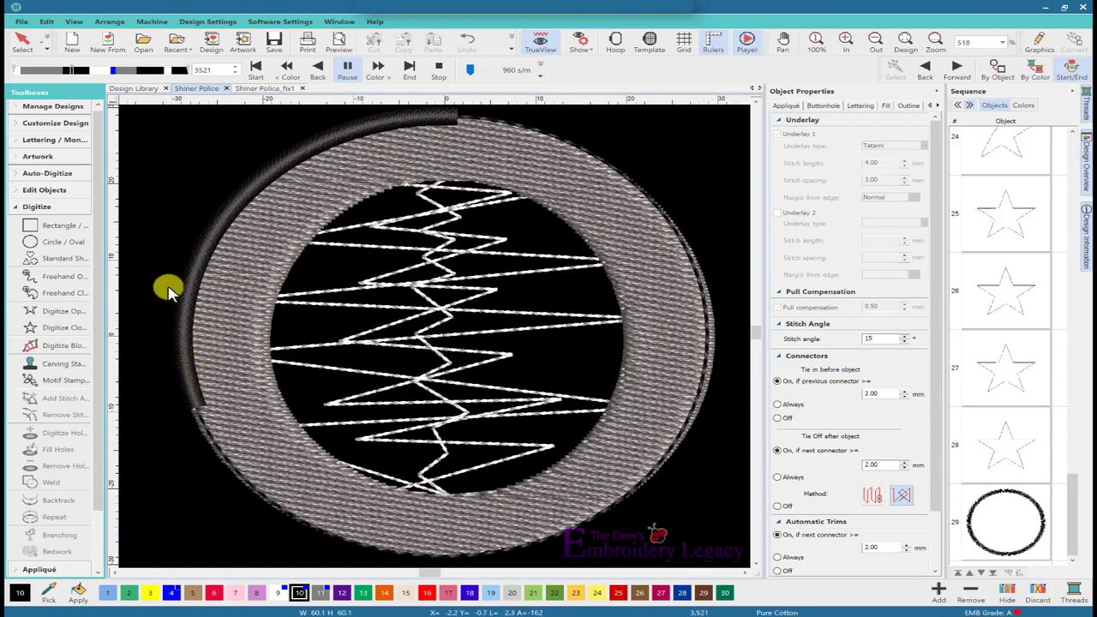
click(75, 74)
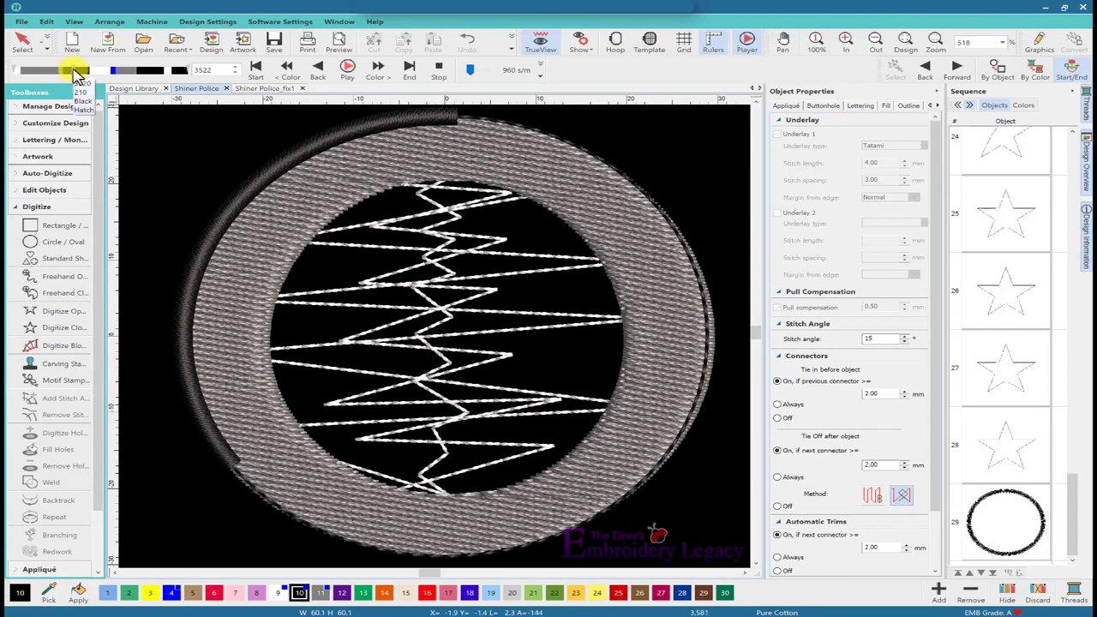
click(77, 74)
click(76, 74)
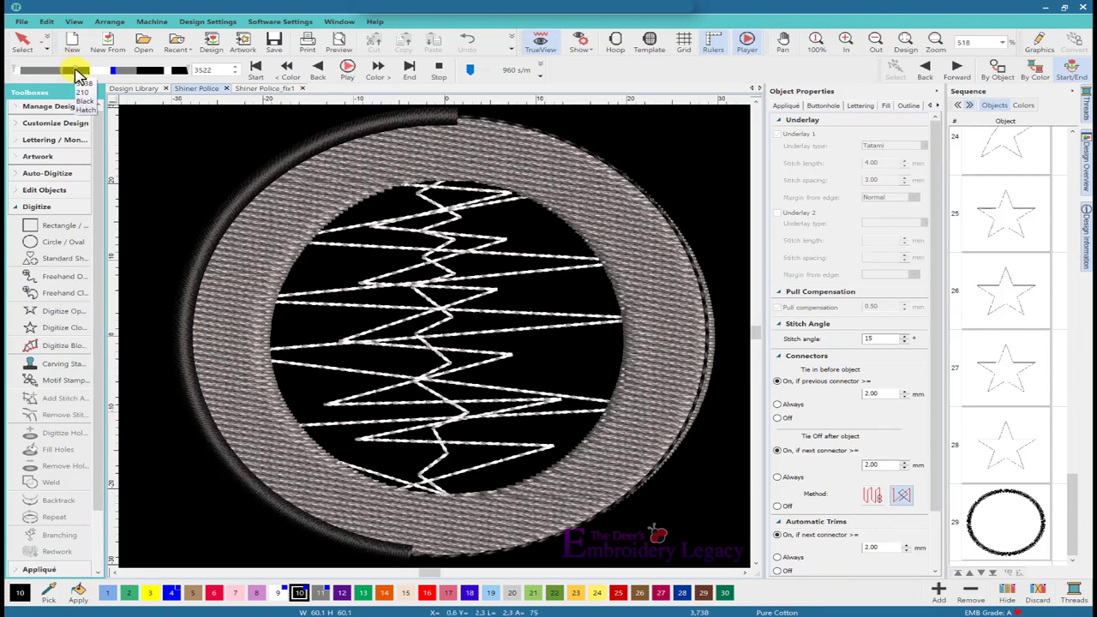
click(76, 74)
click(81, 74)
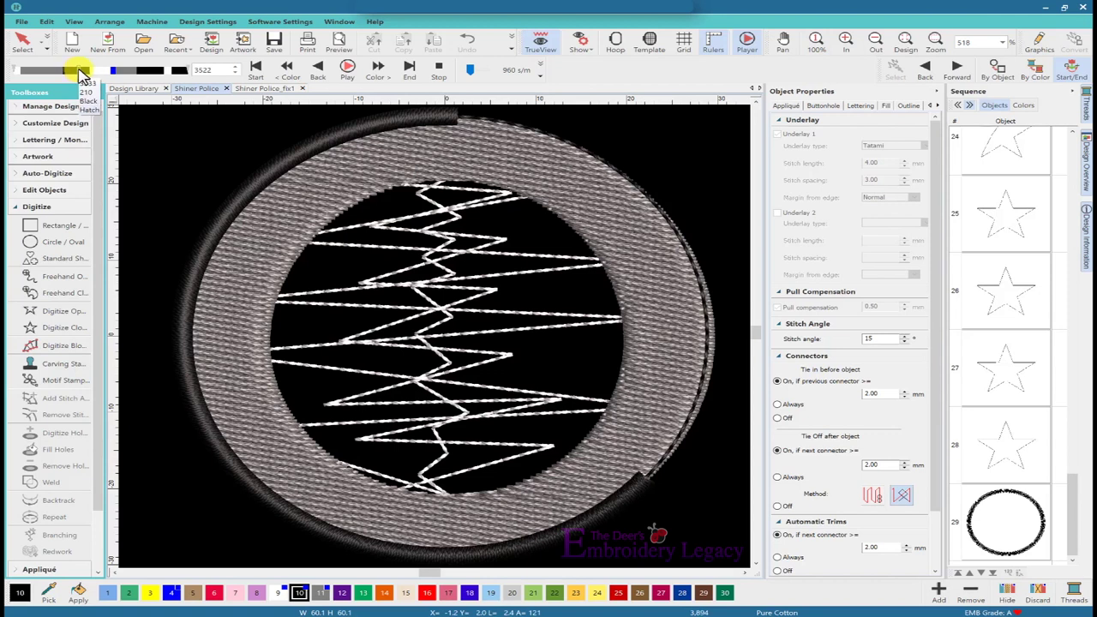
drag(81, 74, 93, 73)
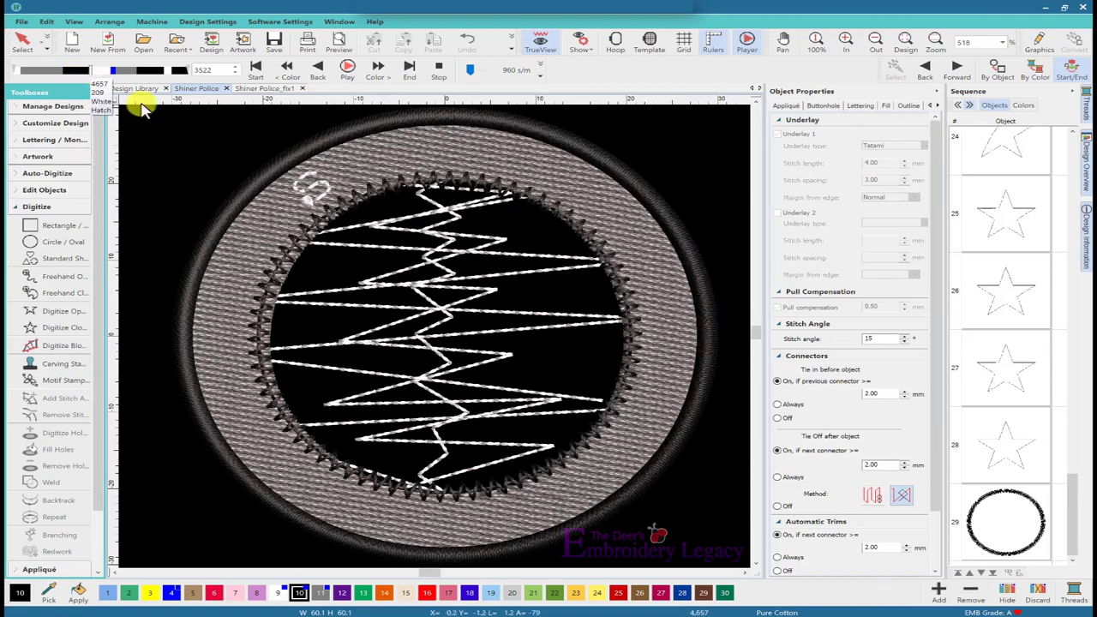
Step: Play the replay through the white SHINER and POLICE lettering, up to the blue line
key(space)
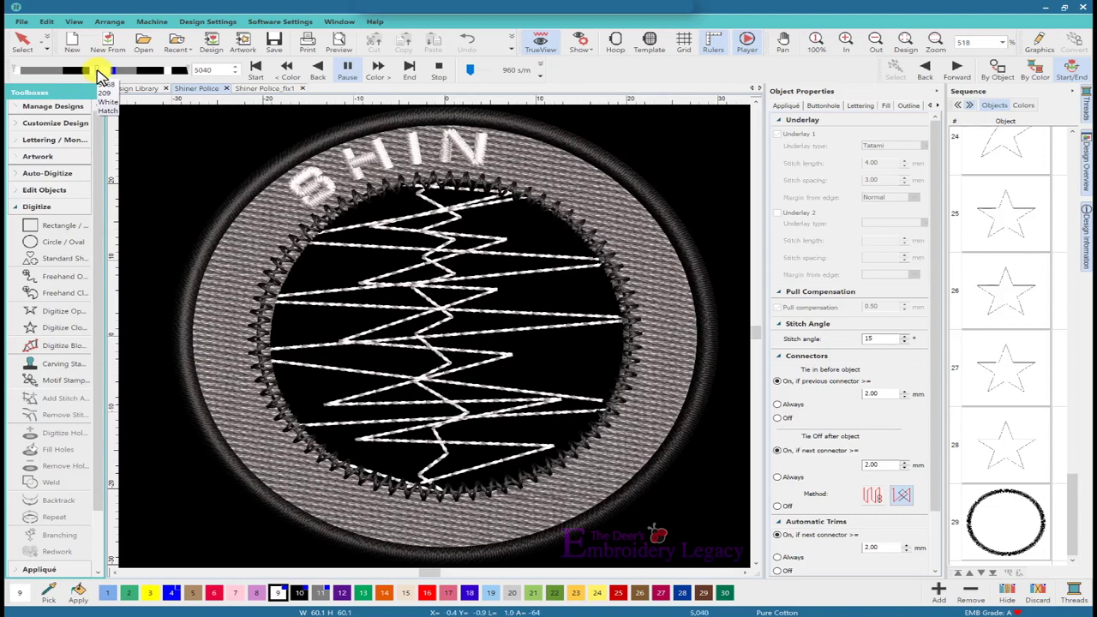
key(space)
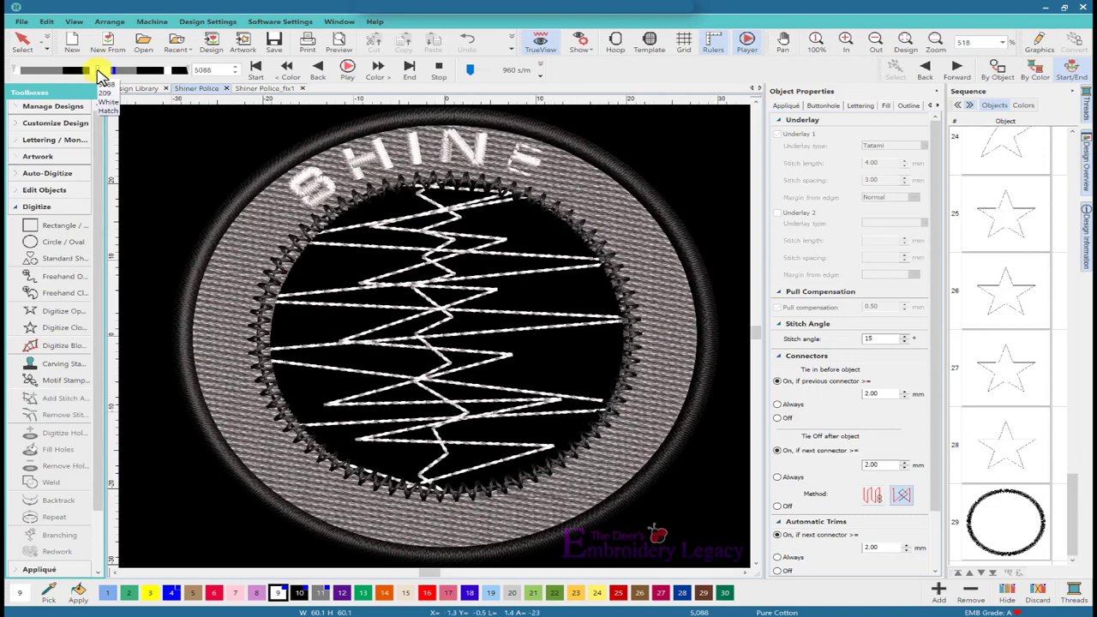
drag(99, 75, 105, 76)
key(space)
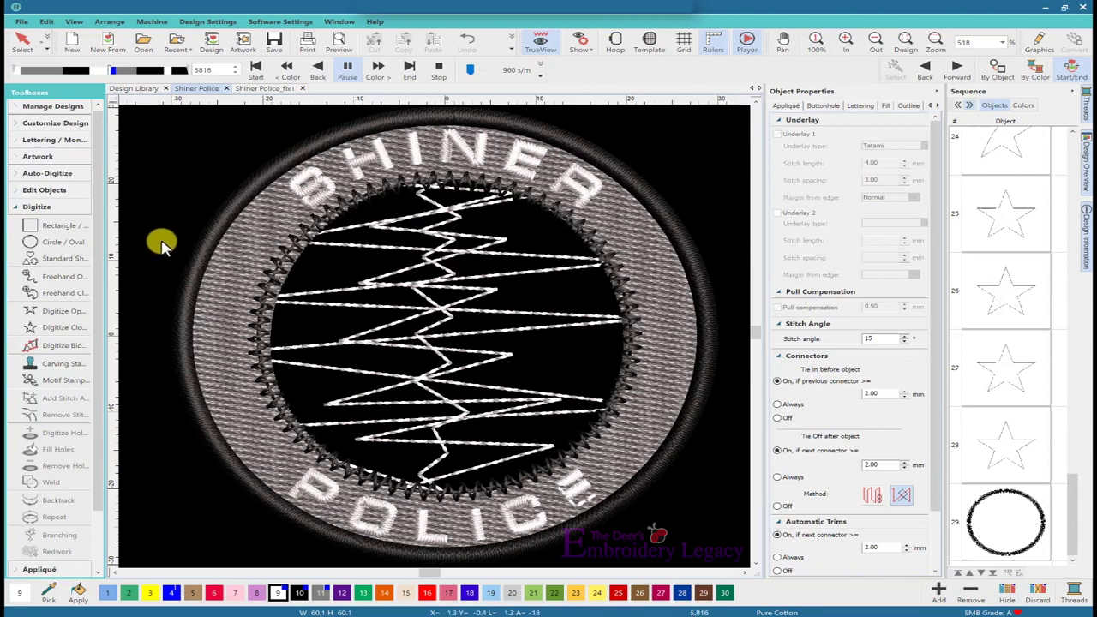
click(118, 73)
Step: Scrub through the blue line, back over the grey stripe underlay, then on through the black stripes
drag(118, 73, 140, 76)
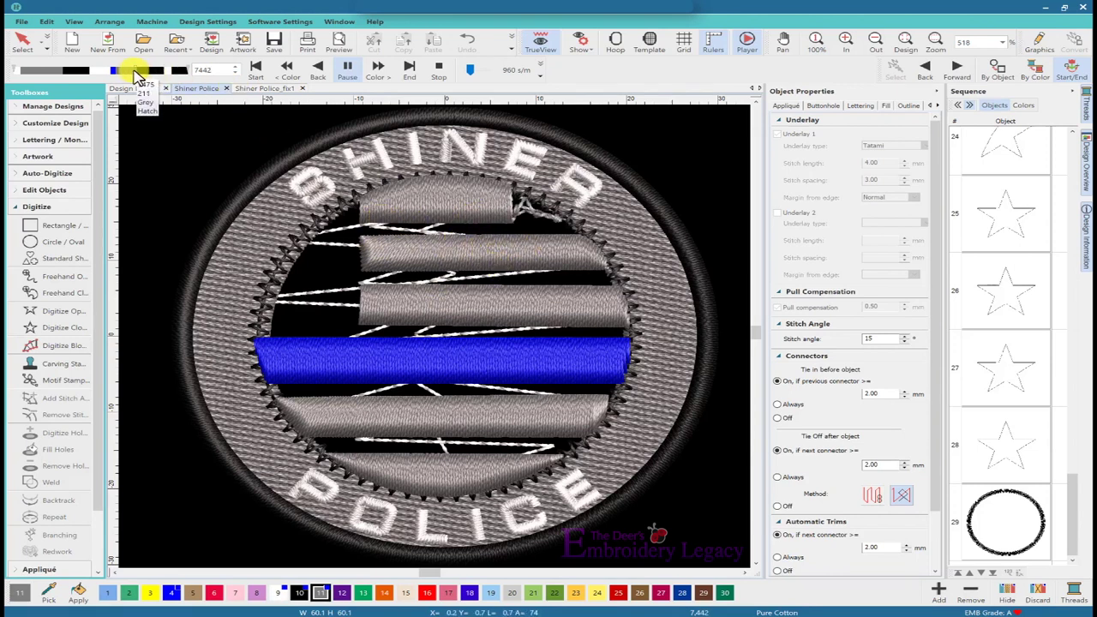
drag(140, 76, 130, 79)
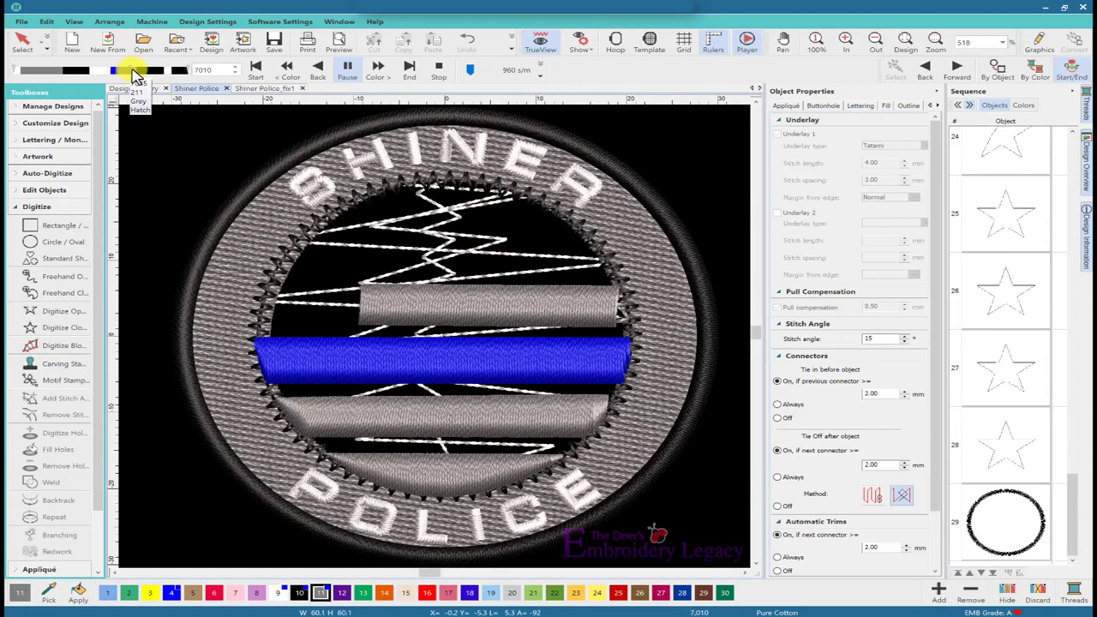
drag(135, 75, 146, 72)
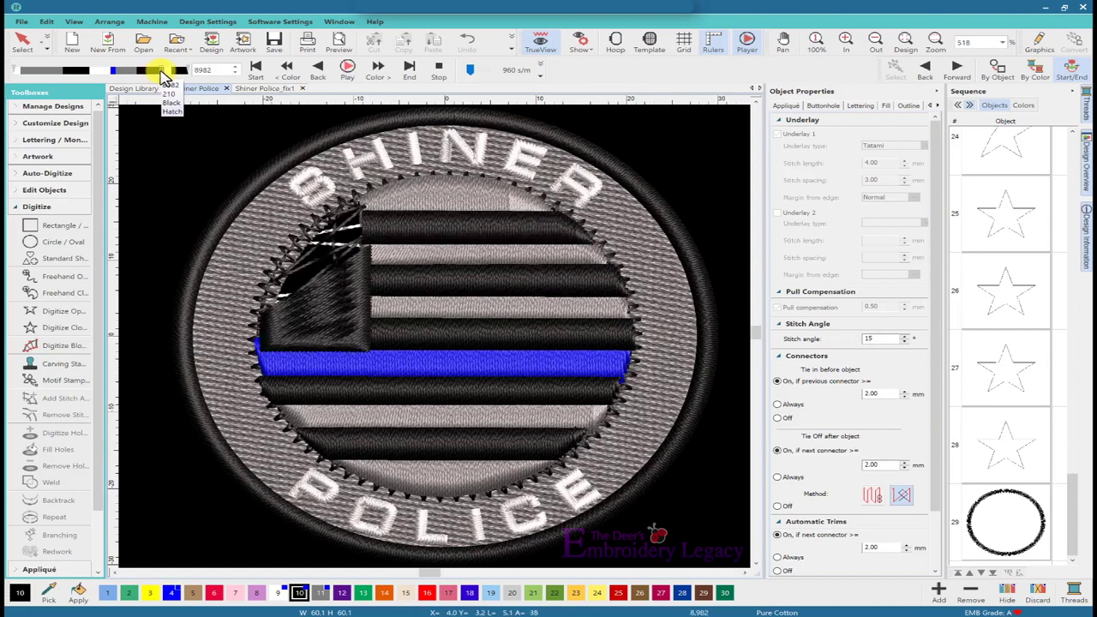
Step: Play and pause through the white stars, black canton and black inner ring to the end
click(162, 73)
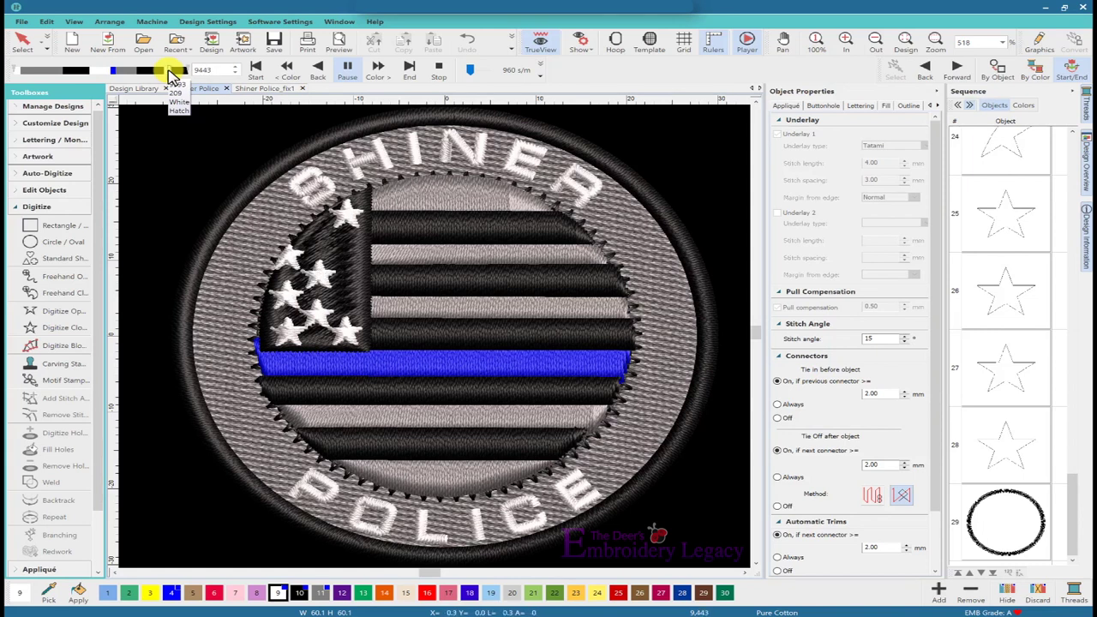
click(170, 70)
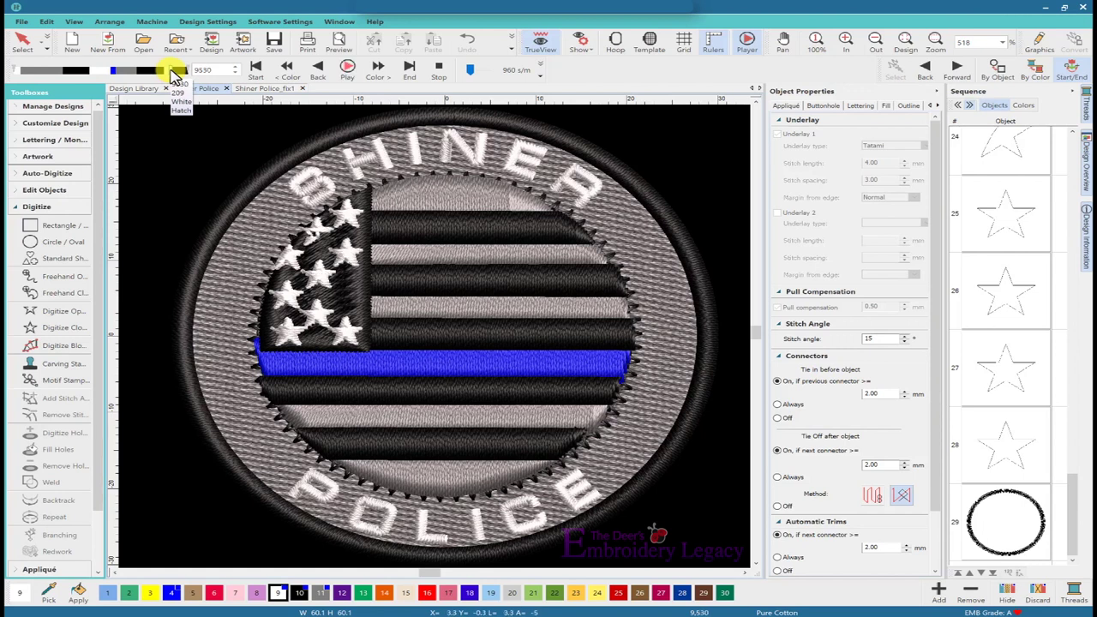
drag(171, 73, 175, 75)
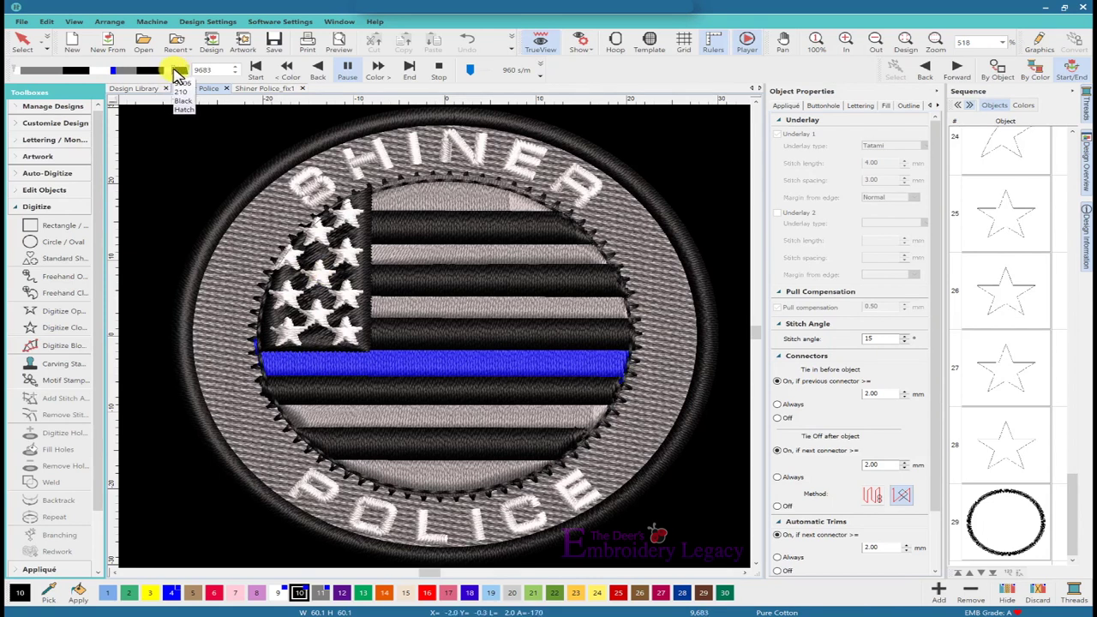
click(179, 71)
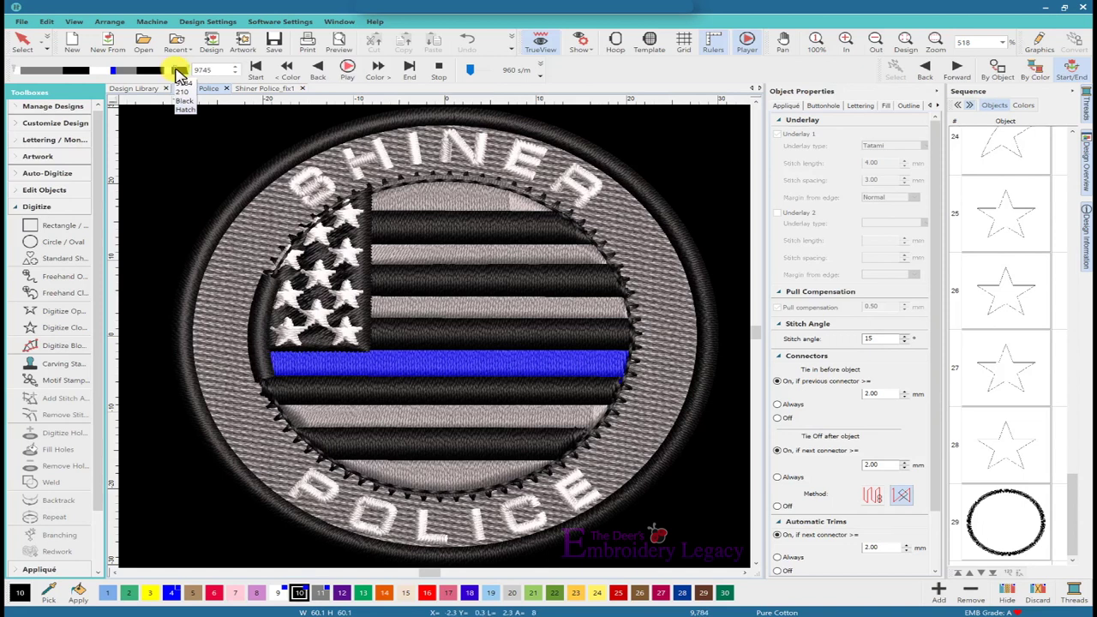
click(180, 72)
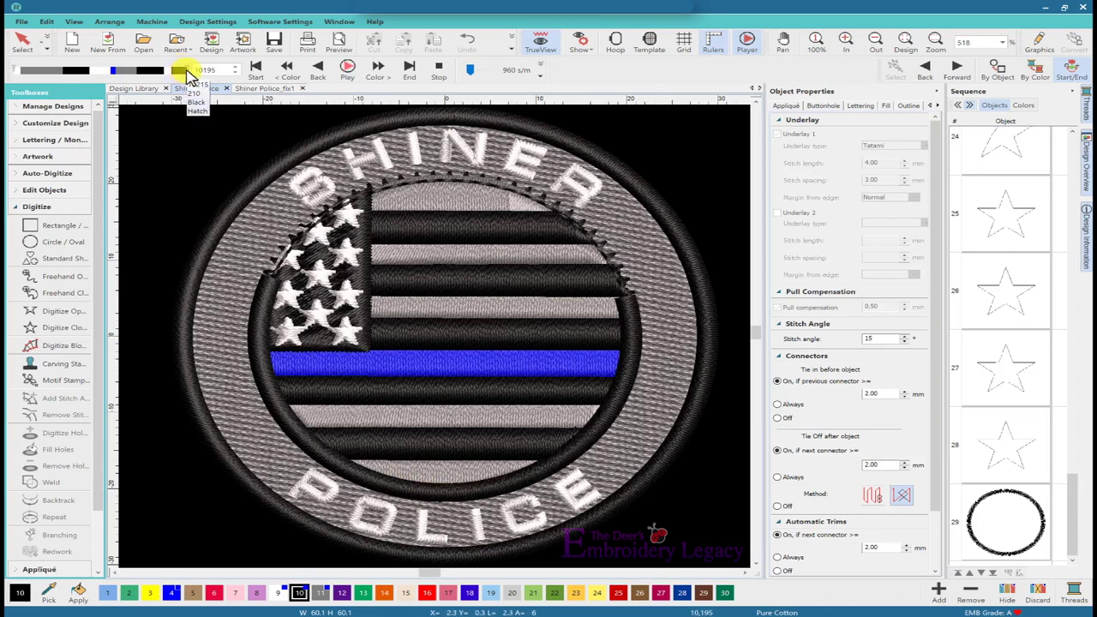
drag(182, 75, 192, 78)
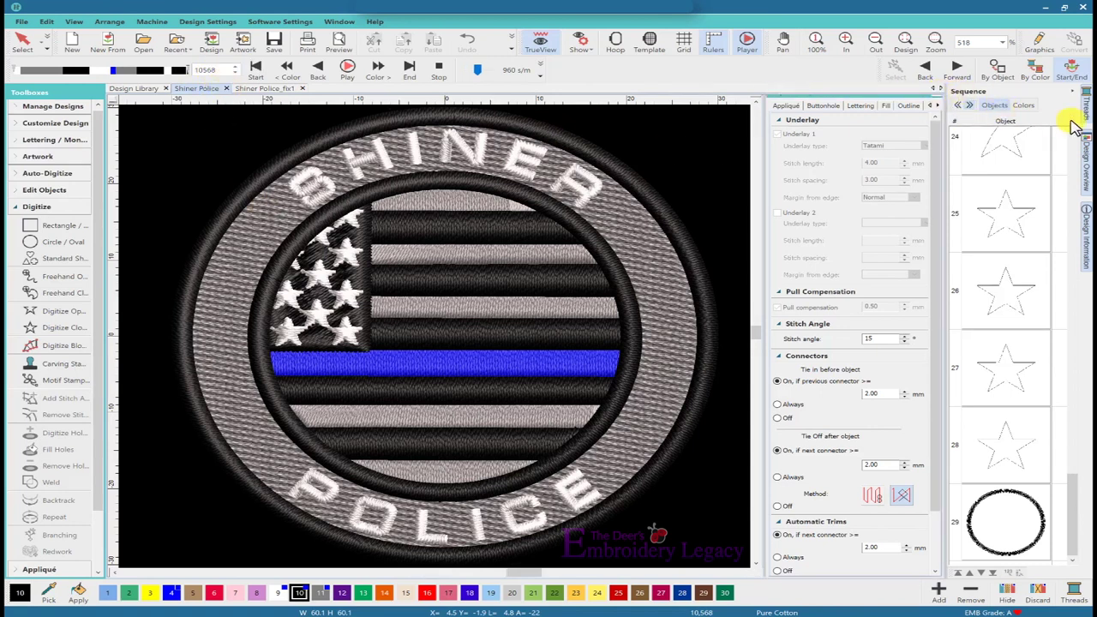
Step: Show the Design Information panel, with the finished badge's 10,568-stitch count
click(1088, 235)
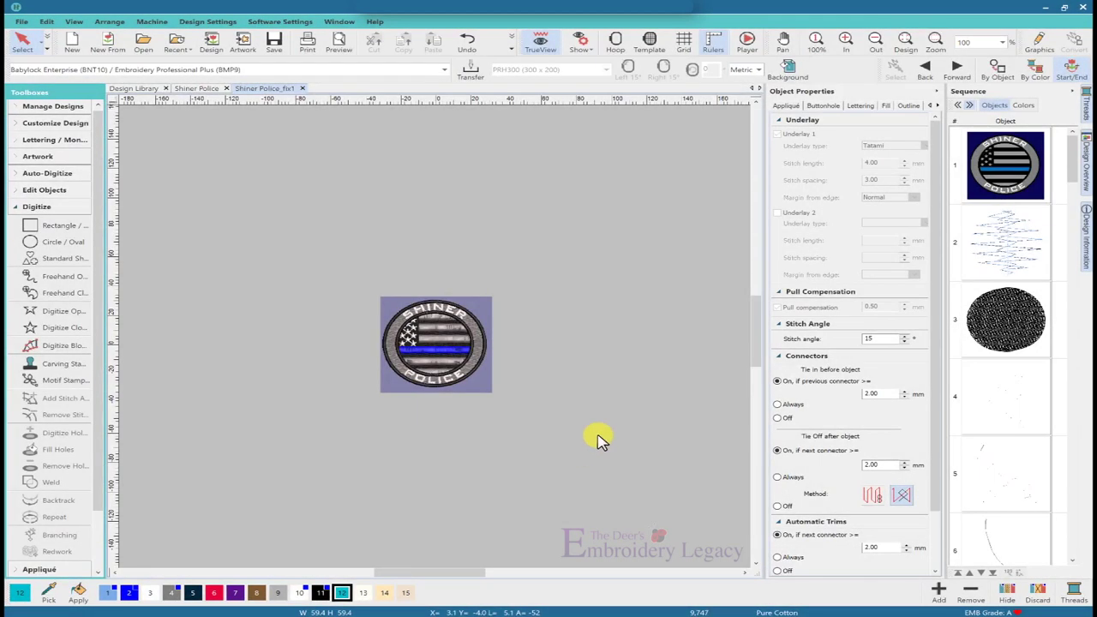
Step: Move the original badge artwork to the left of the stitched badge, then deselect it
click(1010, 161)
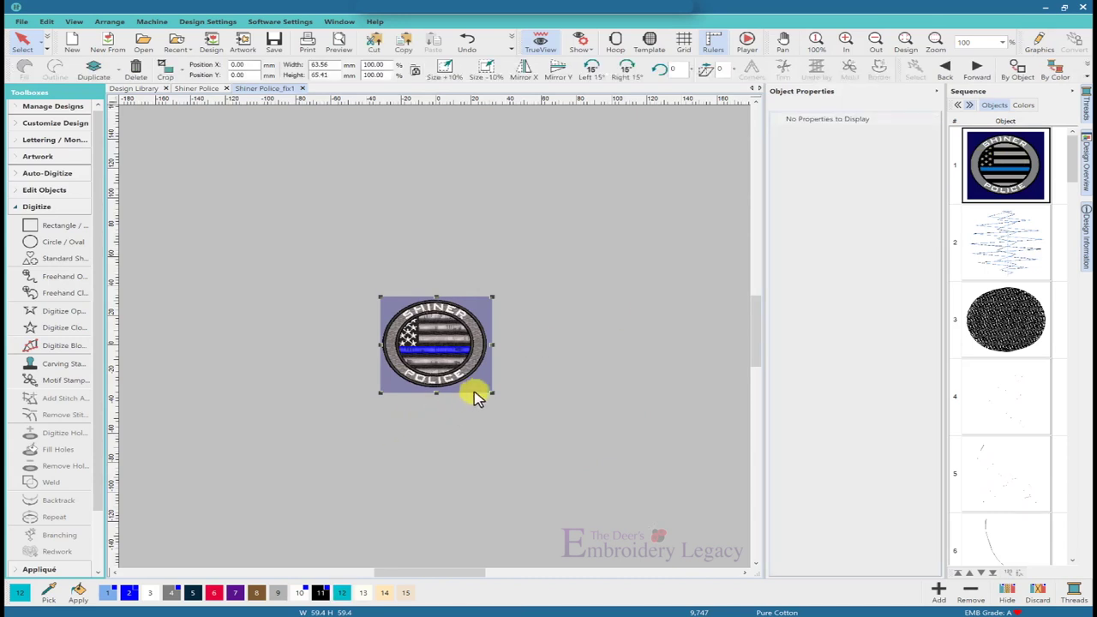
drag(484, 392, 363, 388)
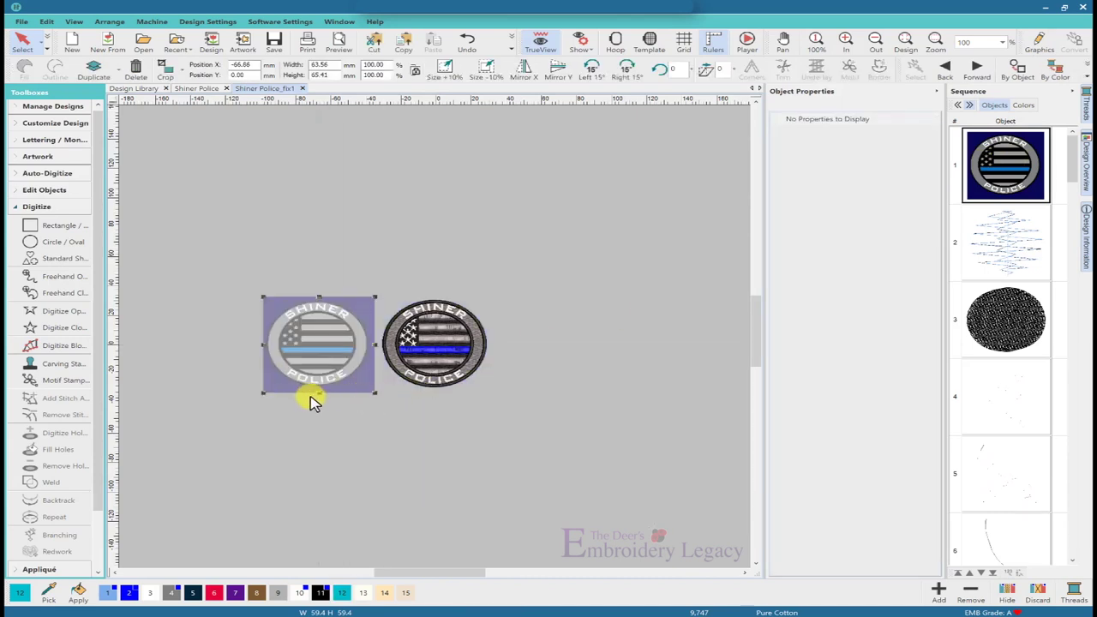
click(229, 420)
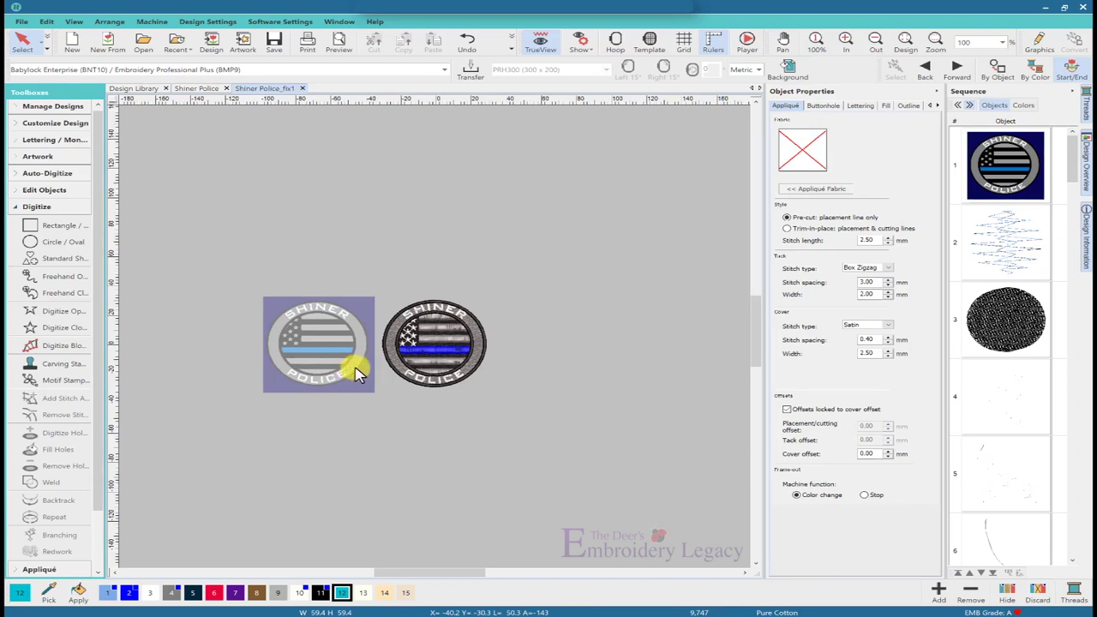
Step: Zoom in and box-zoom so the stitched SHINER POLICE patch fills the view
scroll(361, 372, up, 3)
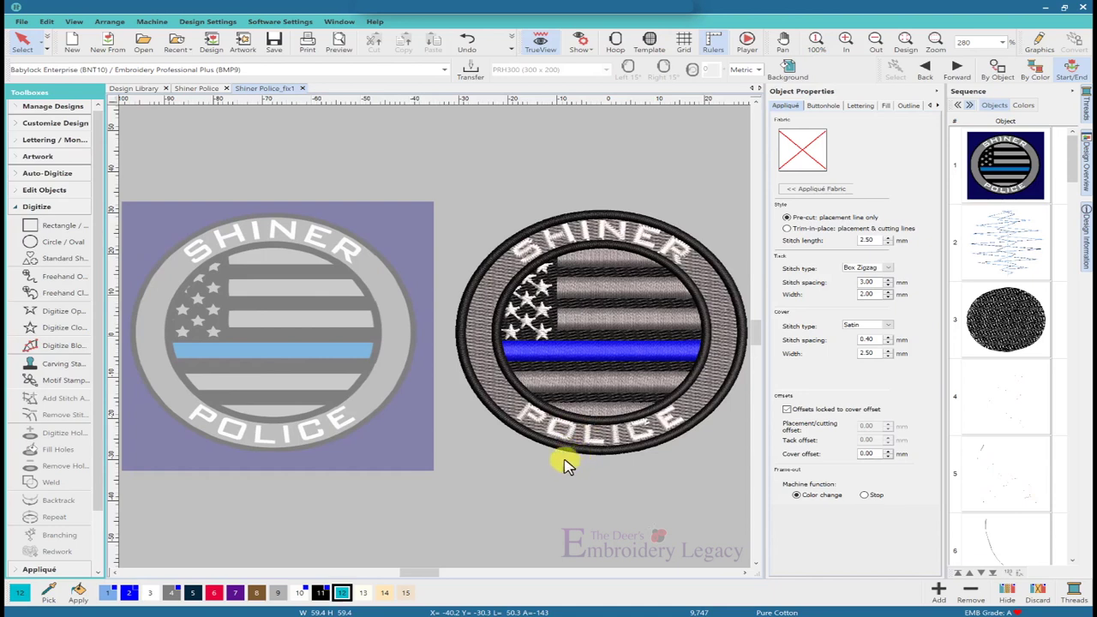
key(b)
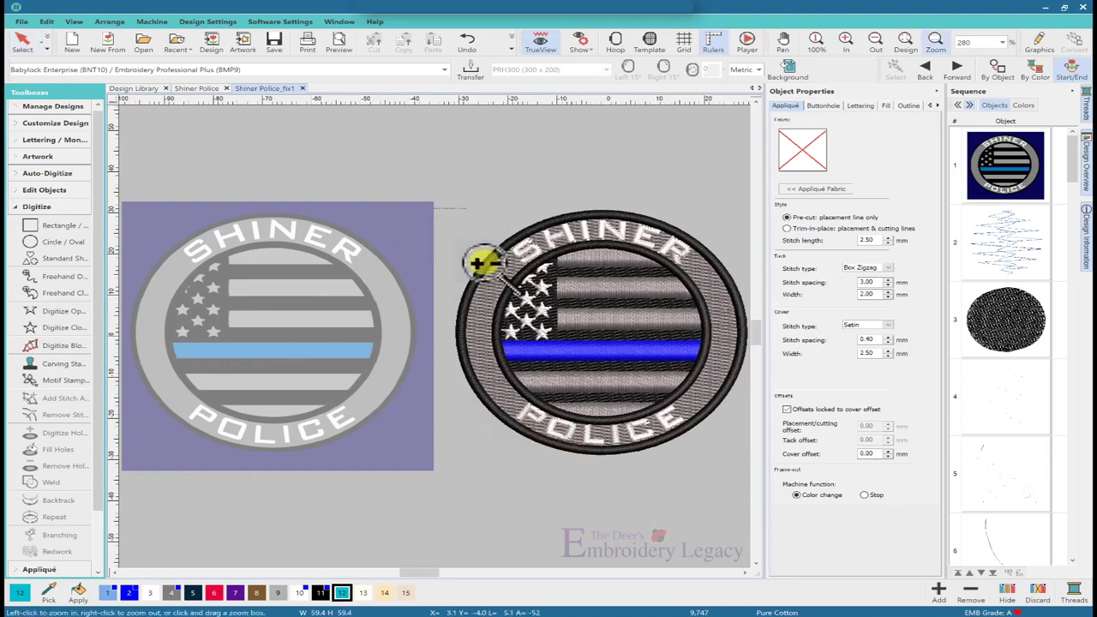
click(597, 401)
drag(597, 402, 622, 406)
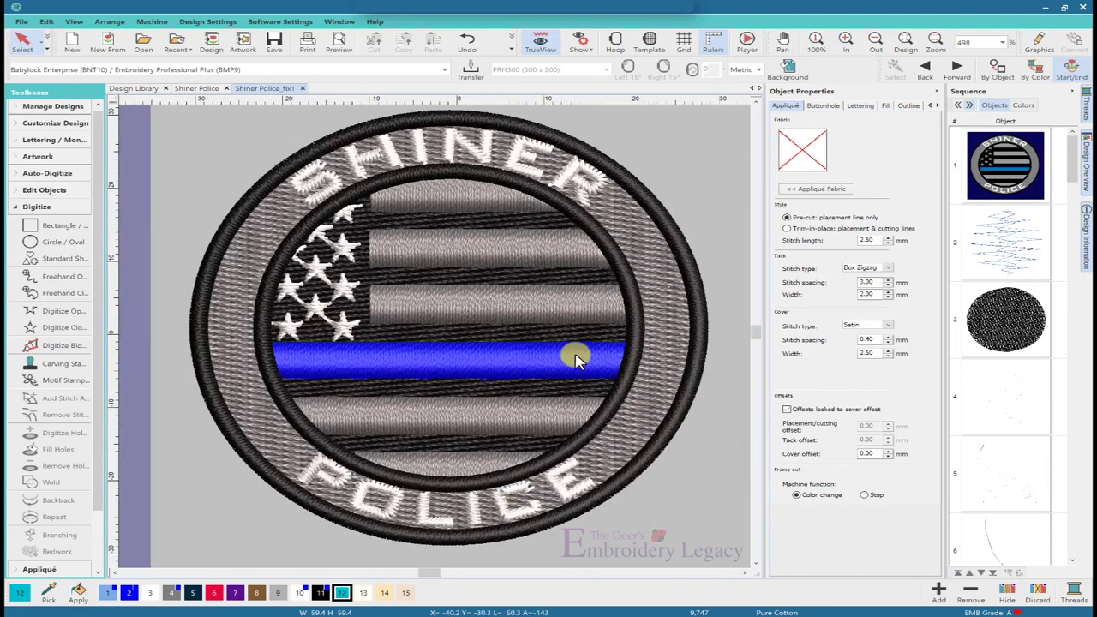
Step: Start stitch-by-stitch playback, running the blue line's zigzag underlay to stitch 354
click(745, 43)
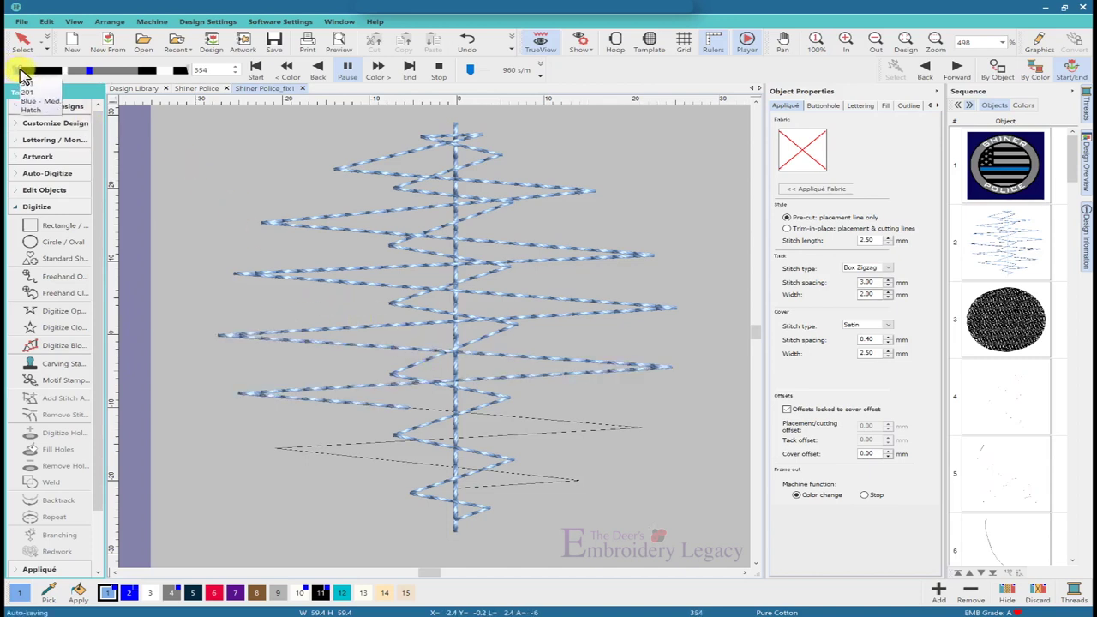
Step: Pause, then let playback run through the black fill, stars and first grey stripe to stitch 3,257
key(space)
key(space)
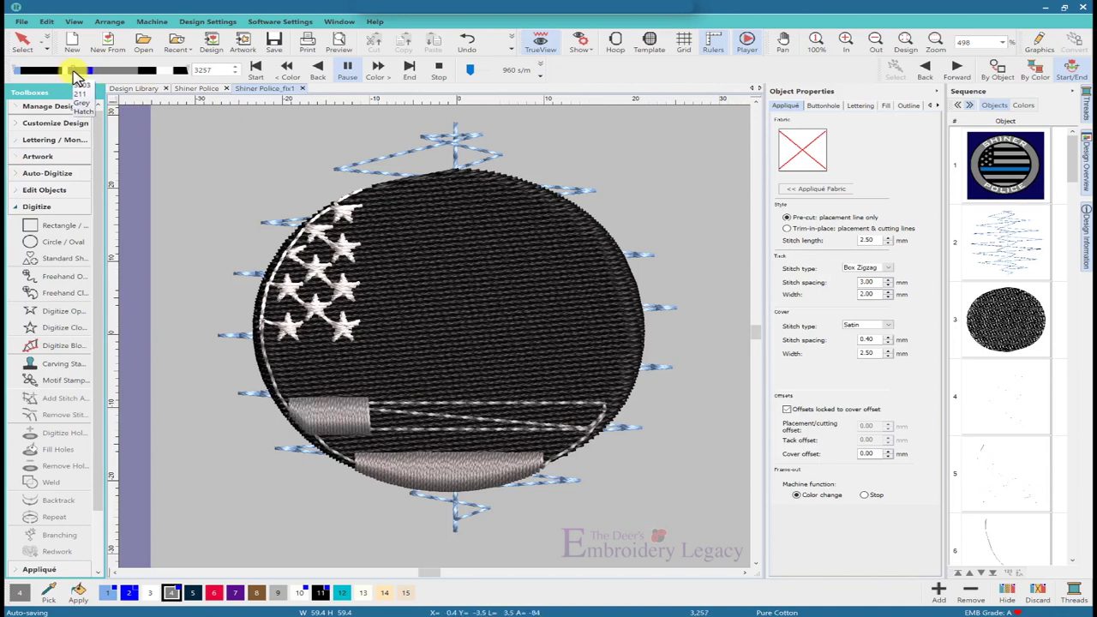
Step: Scrub the stitch slider through the grey stripes and blue line to stitch 7,093, where the black outline begins
drag(75, 76, 82, 75)
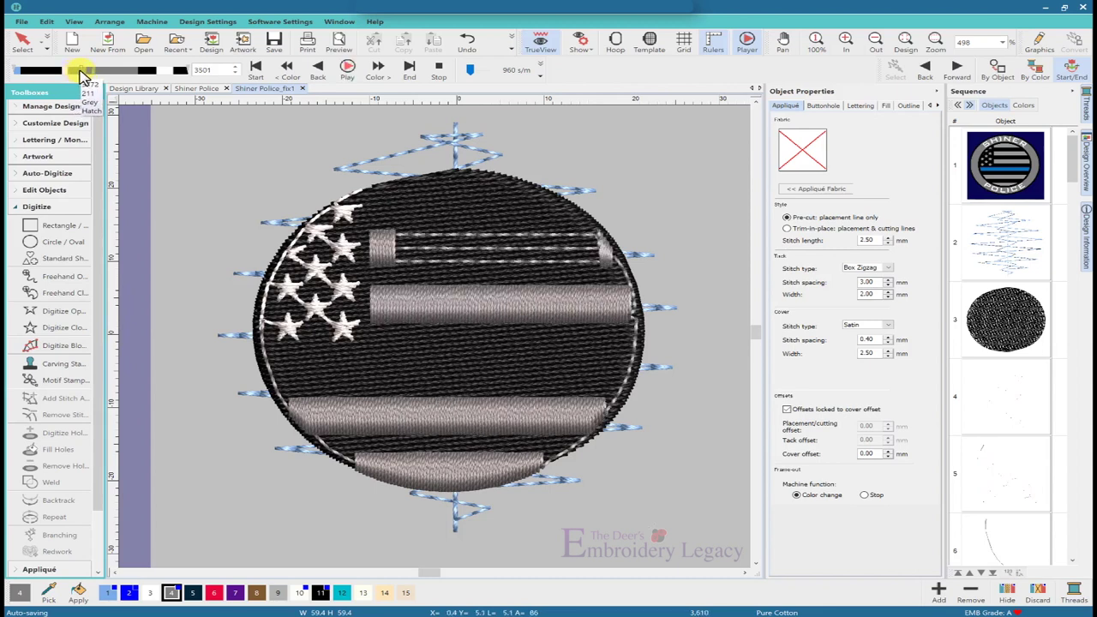
drag(74, 74, 80, 75)
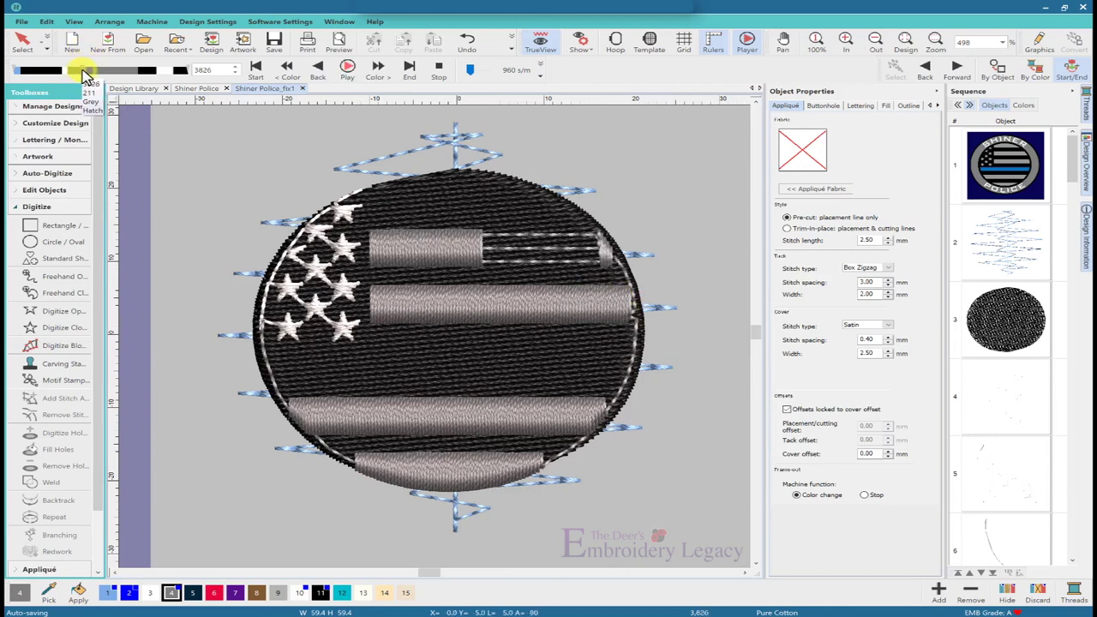
click(91, 73)
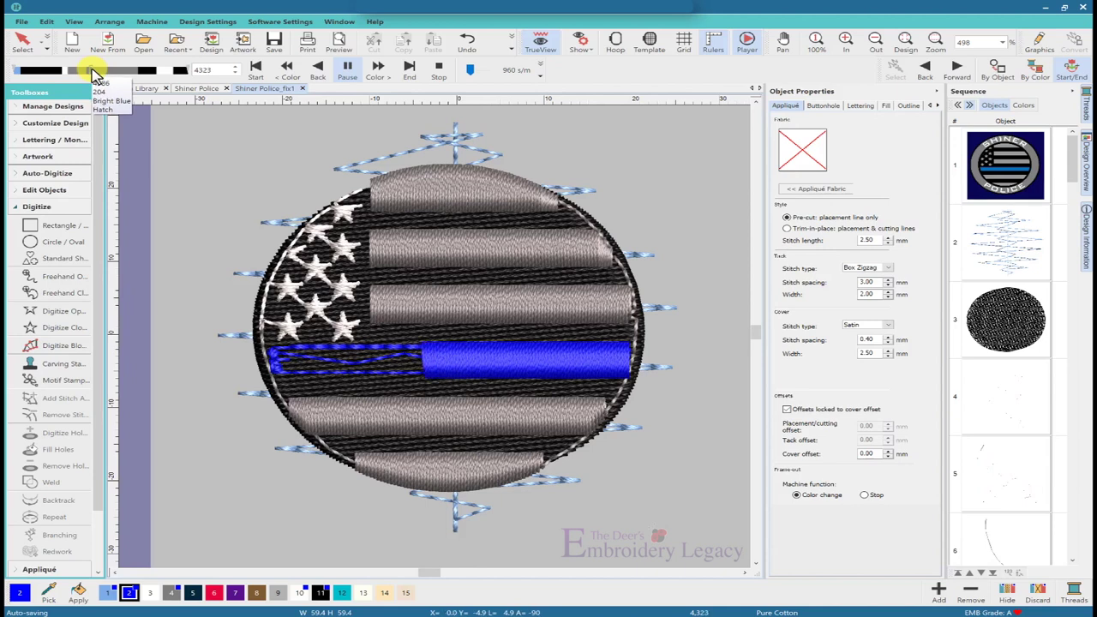
click(95, 73)
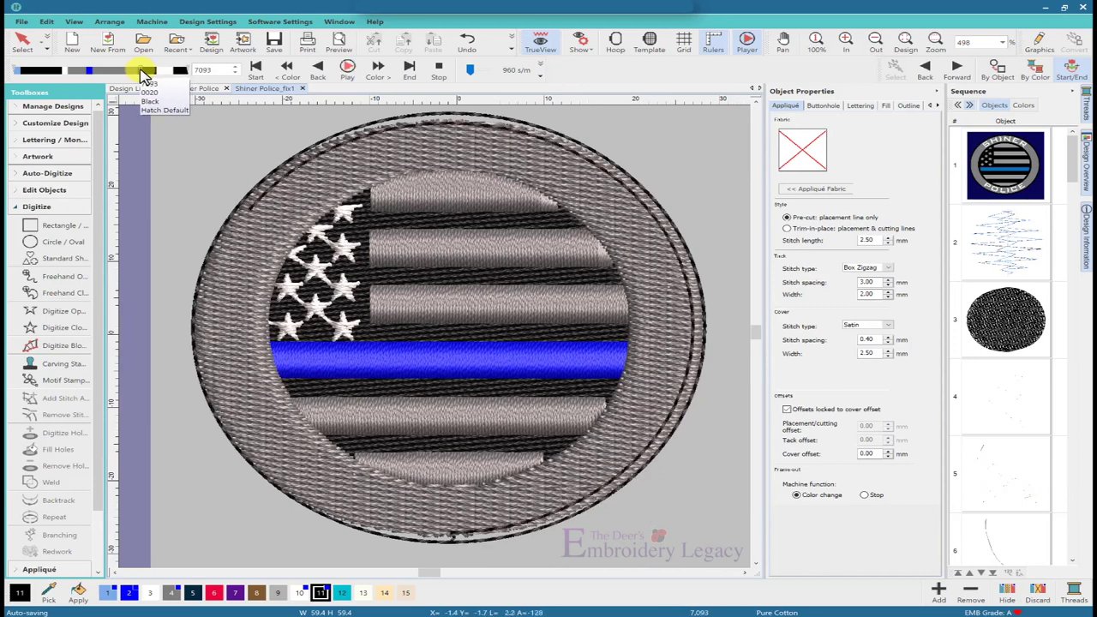
Step: Jump playback ahead to stitch 7,244, where the black satin border starts on the outer ring
click(144, 73)
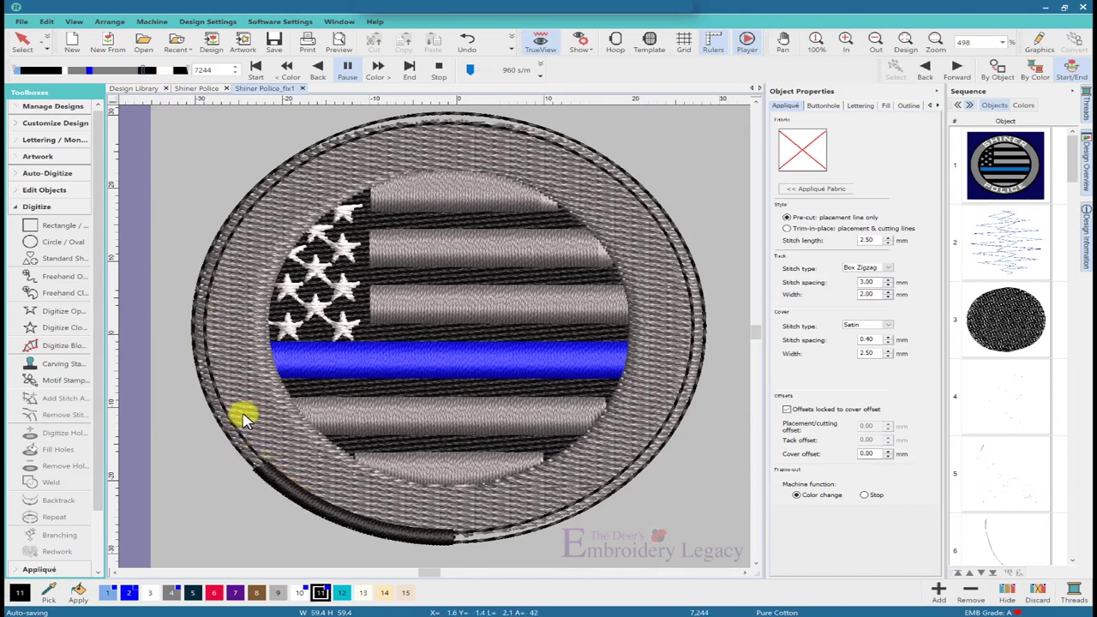
Step: Fast-forward through the black outer border to stitch 8,185, with 'SHIN' showing in white lettering
drag(147, 73, 162, 86)
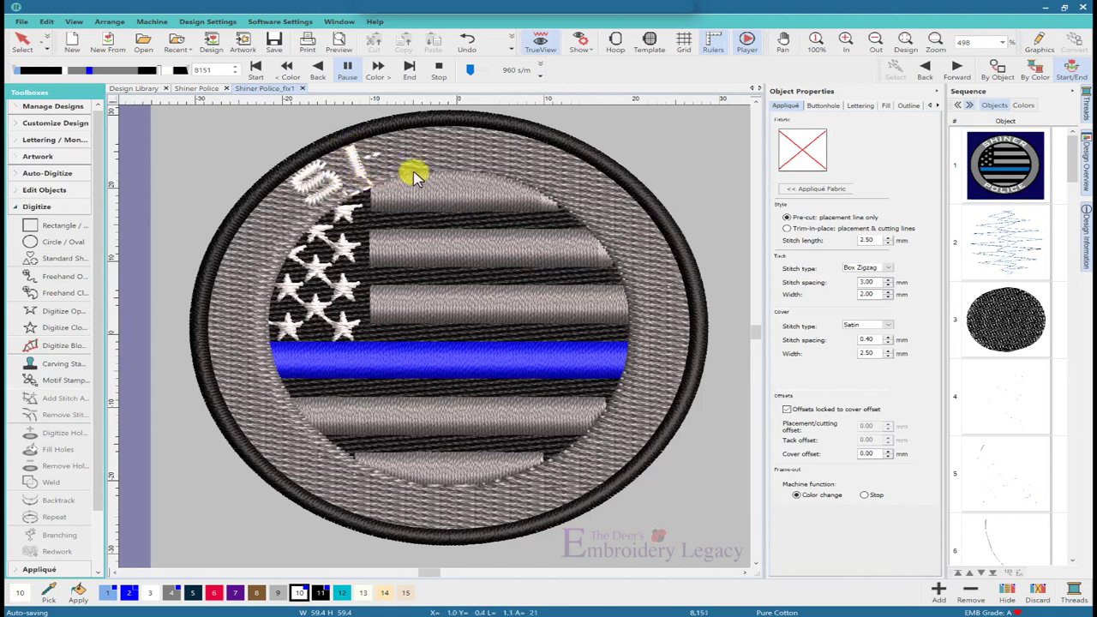
mouse_move(160, 72)
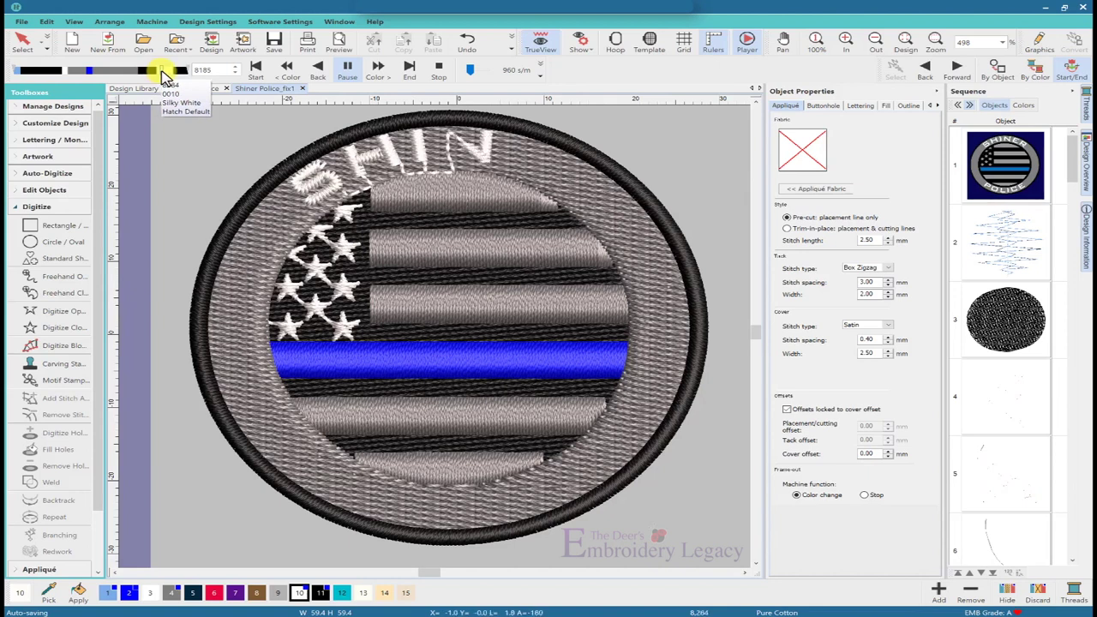
Step: Fast-forward to stitch 9,747, showing full SHINER POLICE lettering and the black inner ring around the flag
drag(166, 74, 170, 75)
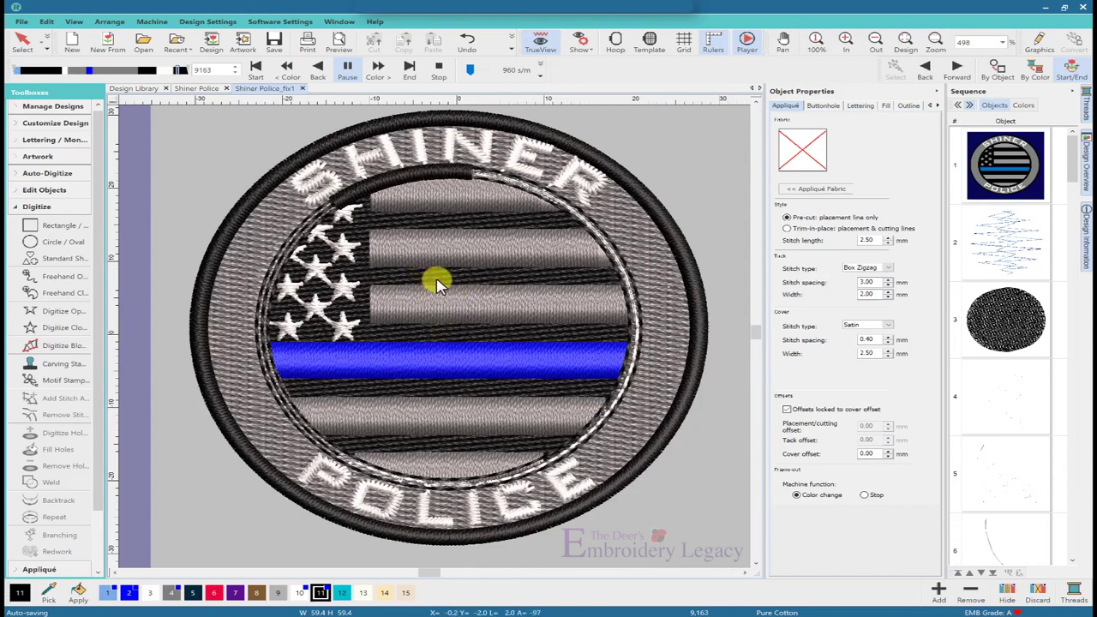
mouse_move(180, 74)
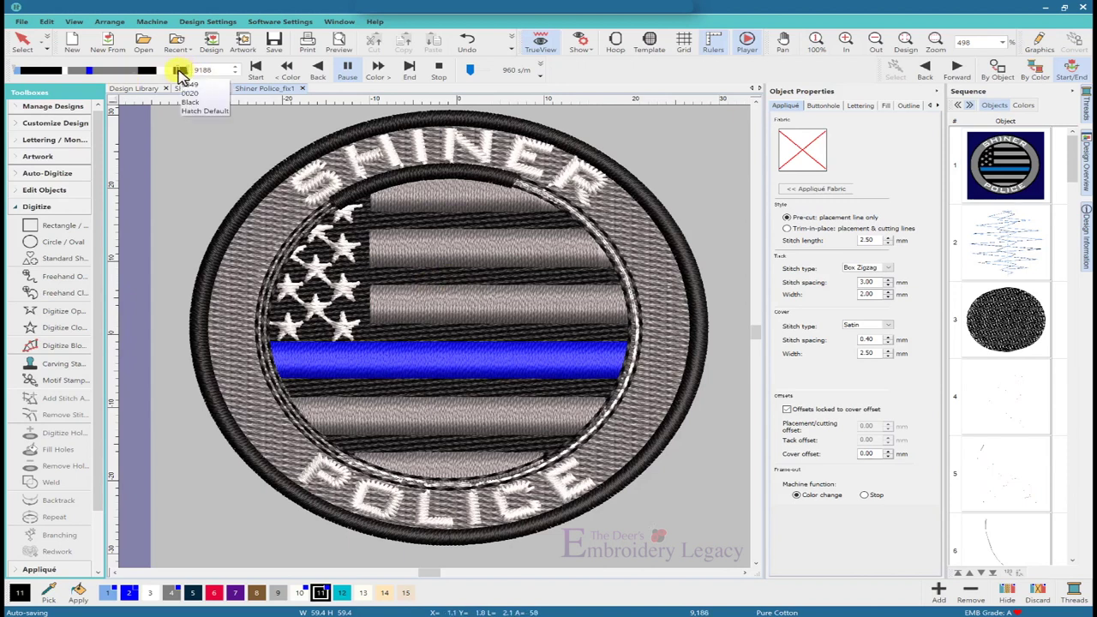
drag(180, 73, 201, 74)
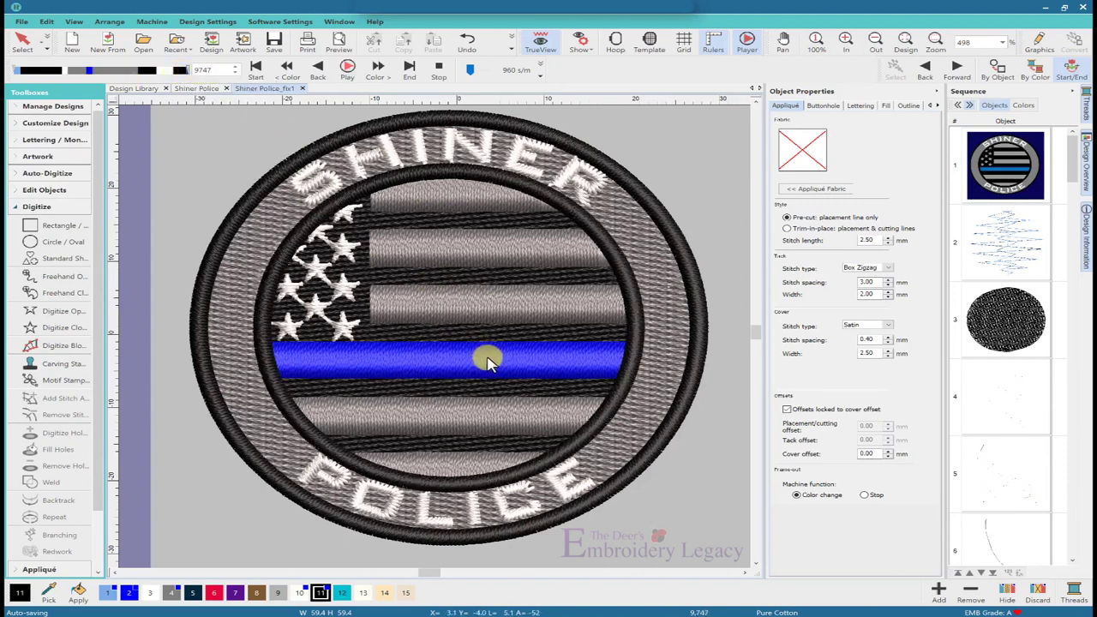